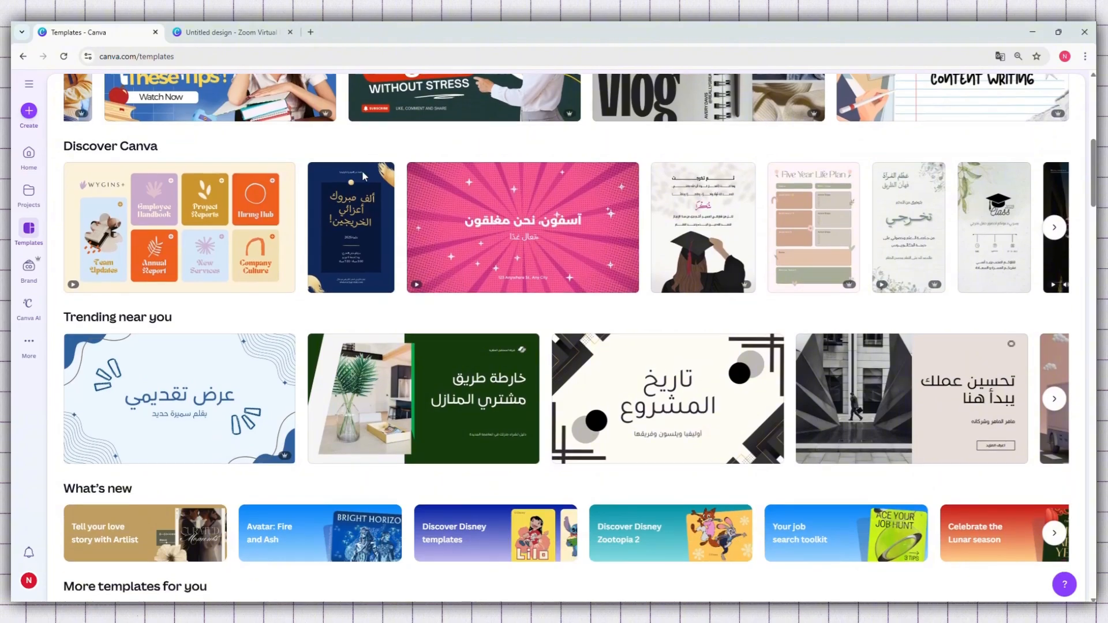
Step: Browse the suggested designs in the template gallery
{"action": "scroll", "coordinate": [364, 176], "scroll_direction": "down", "scroll_amount": 5}
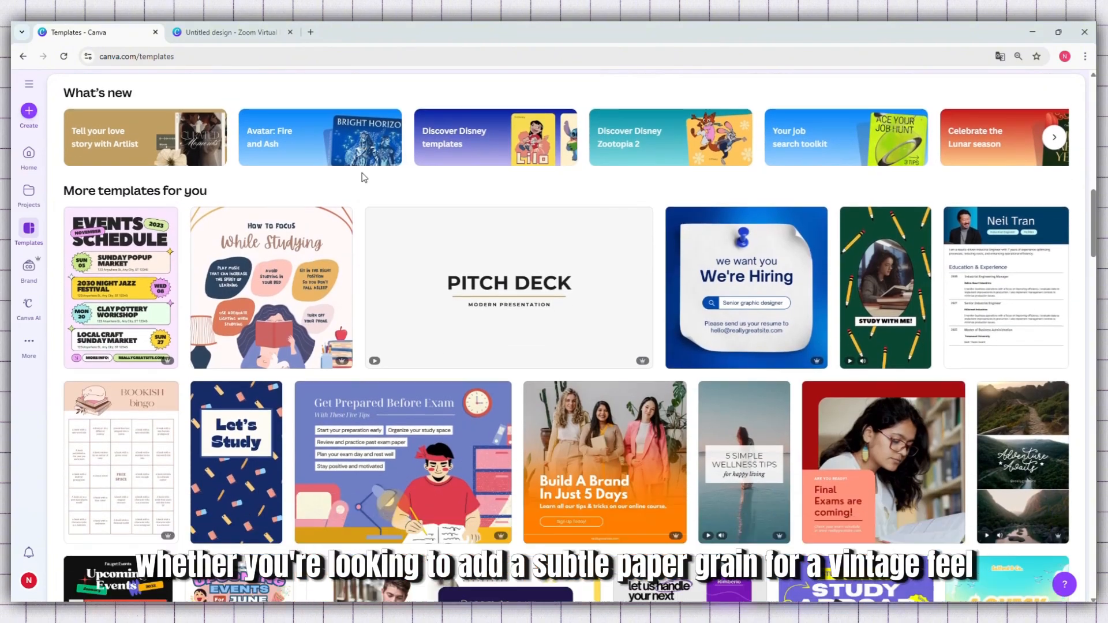
{"action": "scroll", "coordinate": [364, 178], "scroll_direction": "down", "scroll_amount": 3}
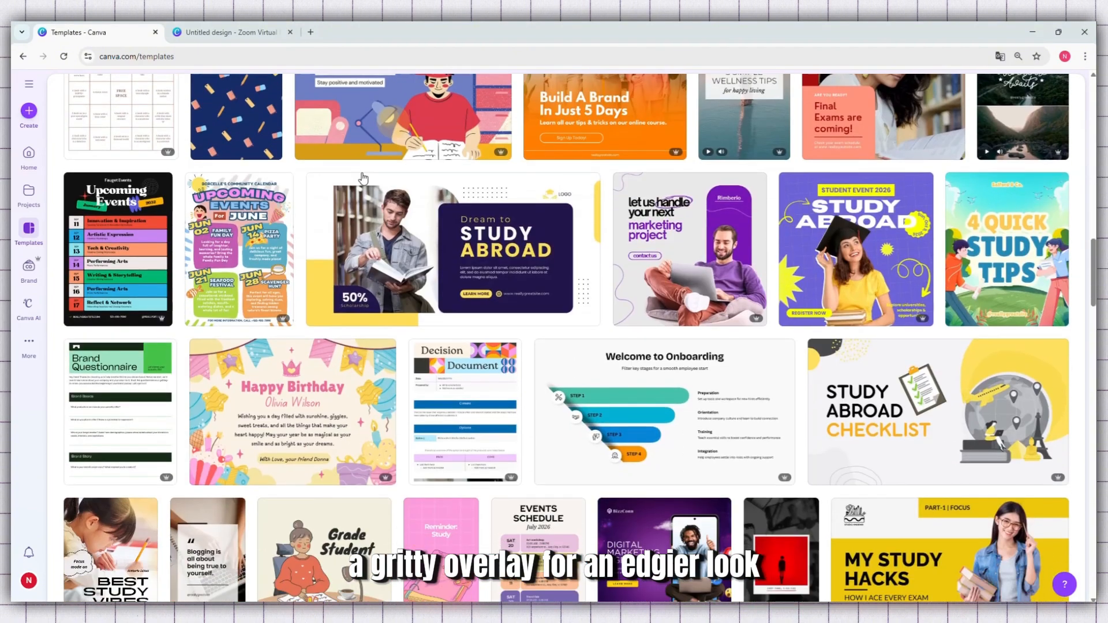
{"action": "scroll", "coordinate": [363, 178], "scroll_direction": "down", "scroll_amount": 4}
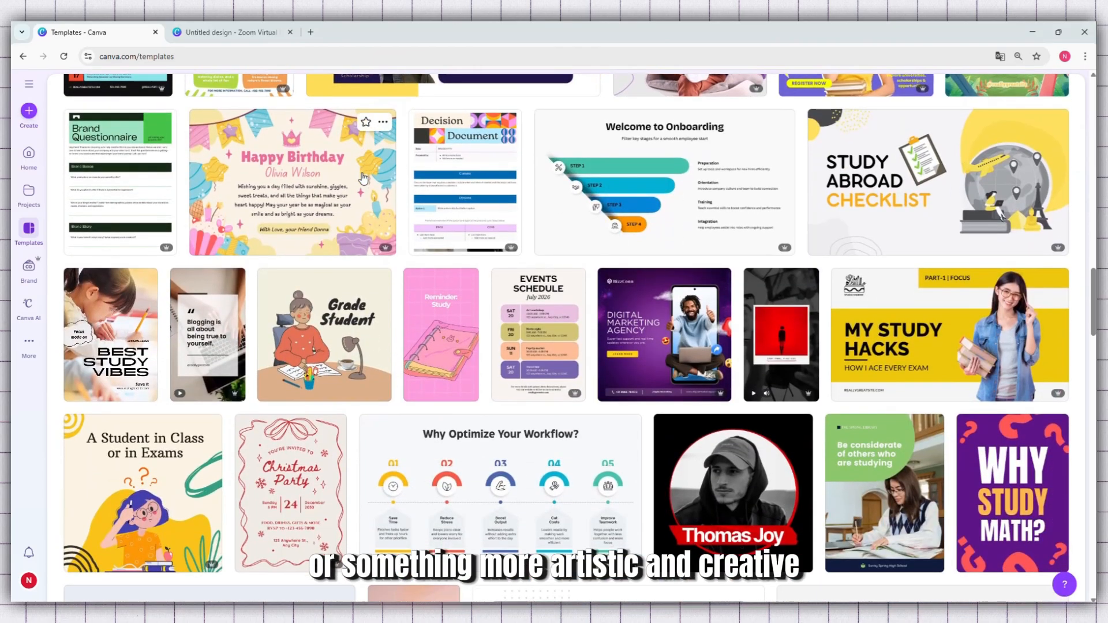
{"action": "scroll", "coordinate": [364, 178], "scroll_direction": "down", "scroll_amount": 4}
{"action": "scroll", "coordinate": [363, 178], "scroll_direction": "down", "scroll_amount": 4}
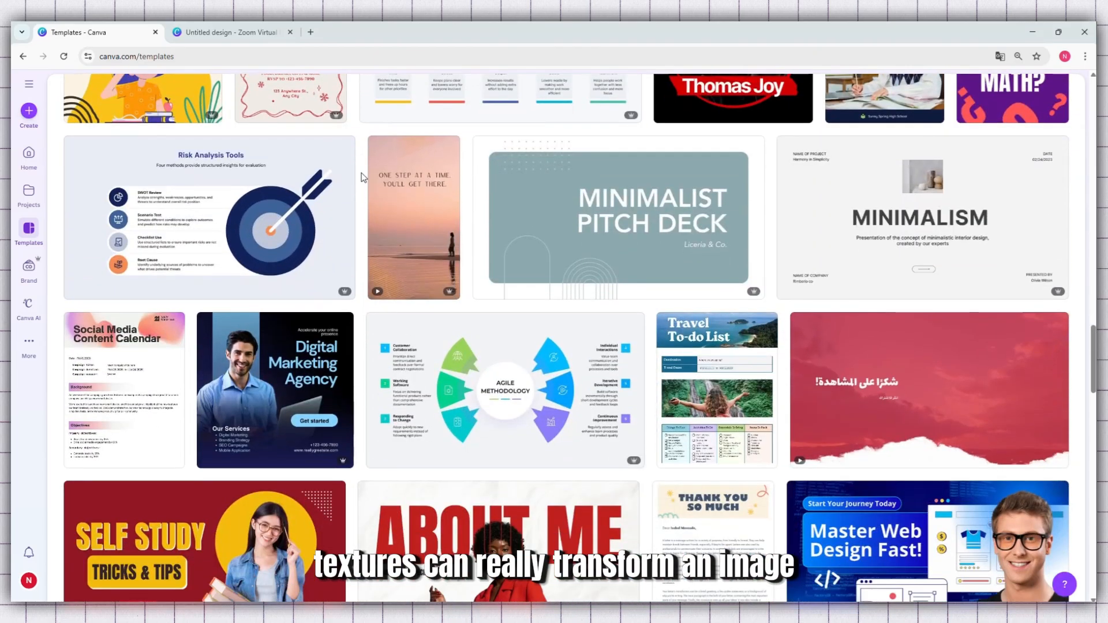
{"action": "scroll", "coordinate": [364, 177], "scroll_direction": "down", "scroll_amount": 3}
{"action": "scroll", "coordinate": [364, 177], "scroll_direction": "down", "scroll_amount": 3}
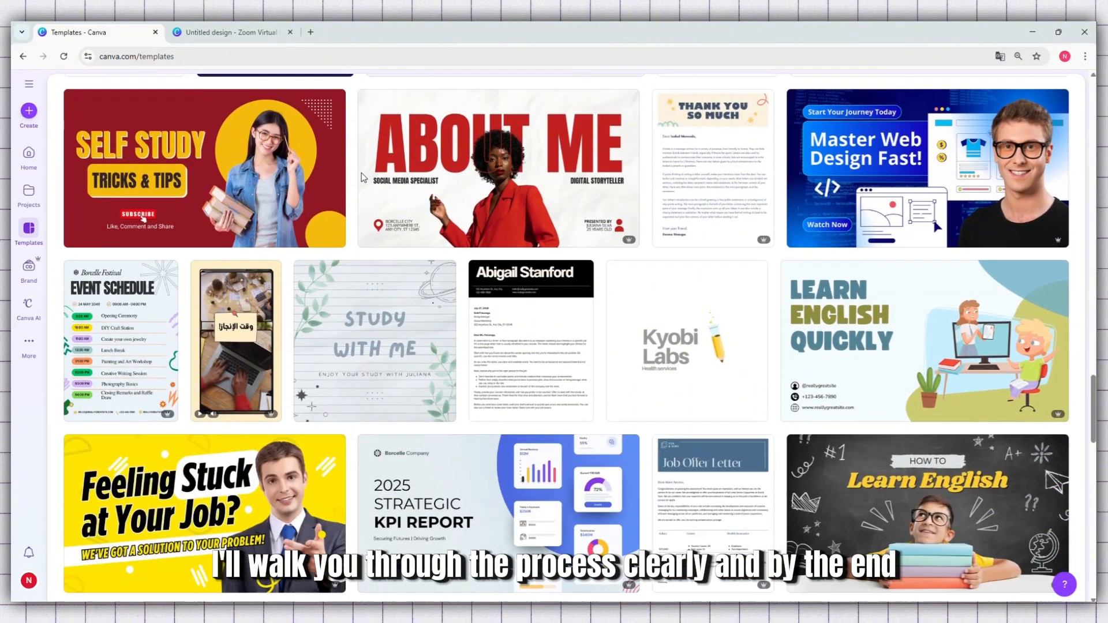
{"action": "scroll", "coordinate": [363, 178], "scroll_direction": "down", "scroll_amount": 5}
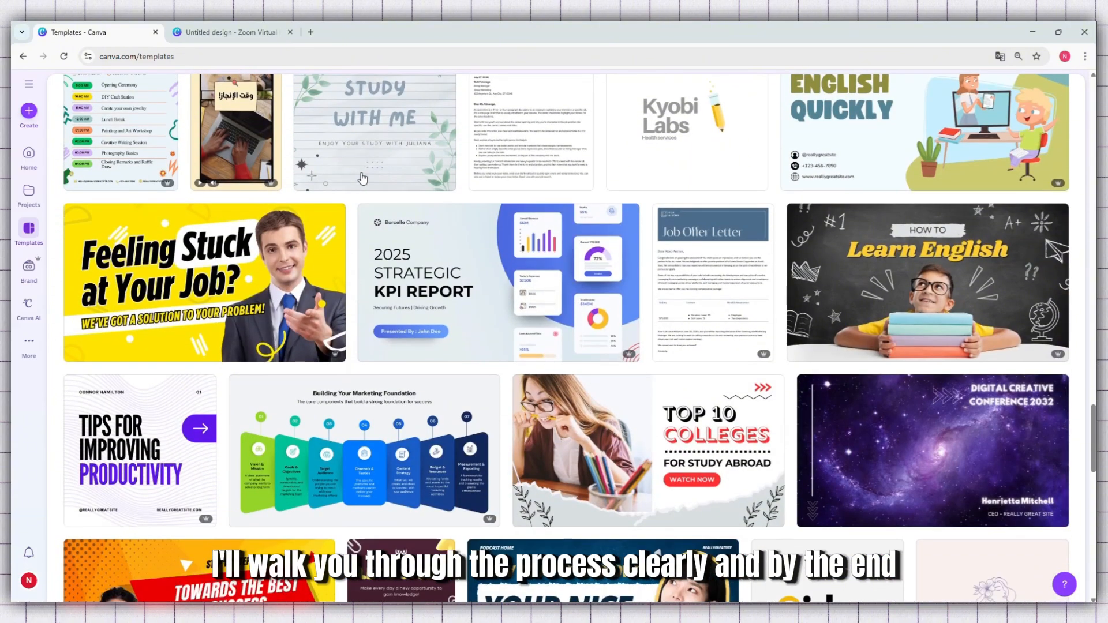
{"action": "scroll", "coordinate": [362, 178], "scroll_direction": "down", "scroll_amount": 1}
{"action": "scroll", "coordinate": [362, 177], "scroll_direction": "down", "scroll_amount": 5}
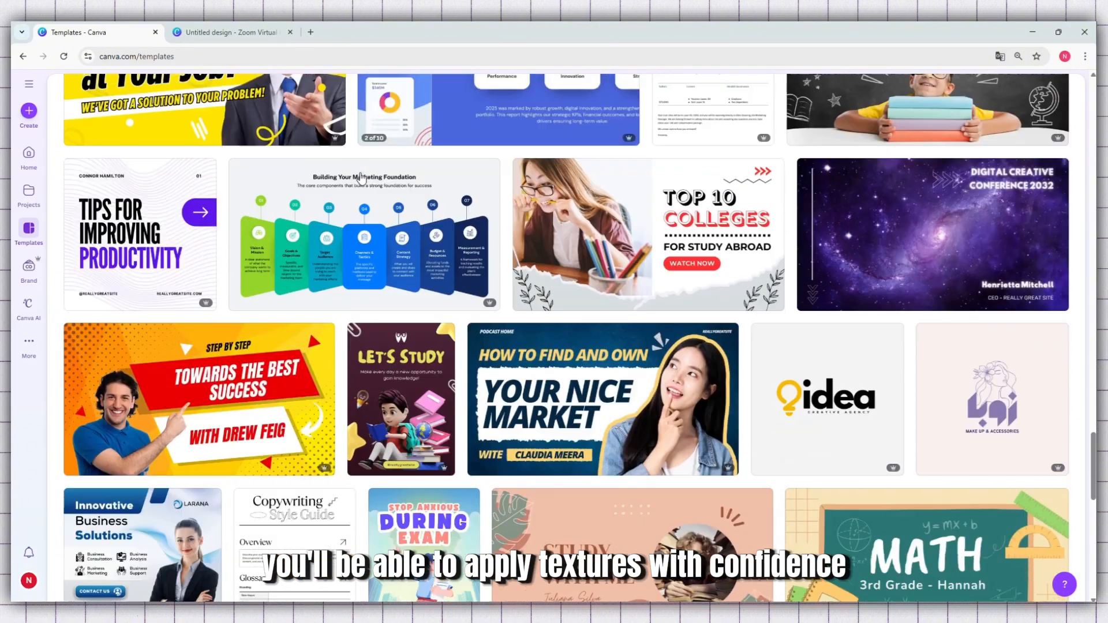
{"action": "scroll", "coordinate": [280, 208], "scroll_direction": "down", "scroll_amount": 1}
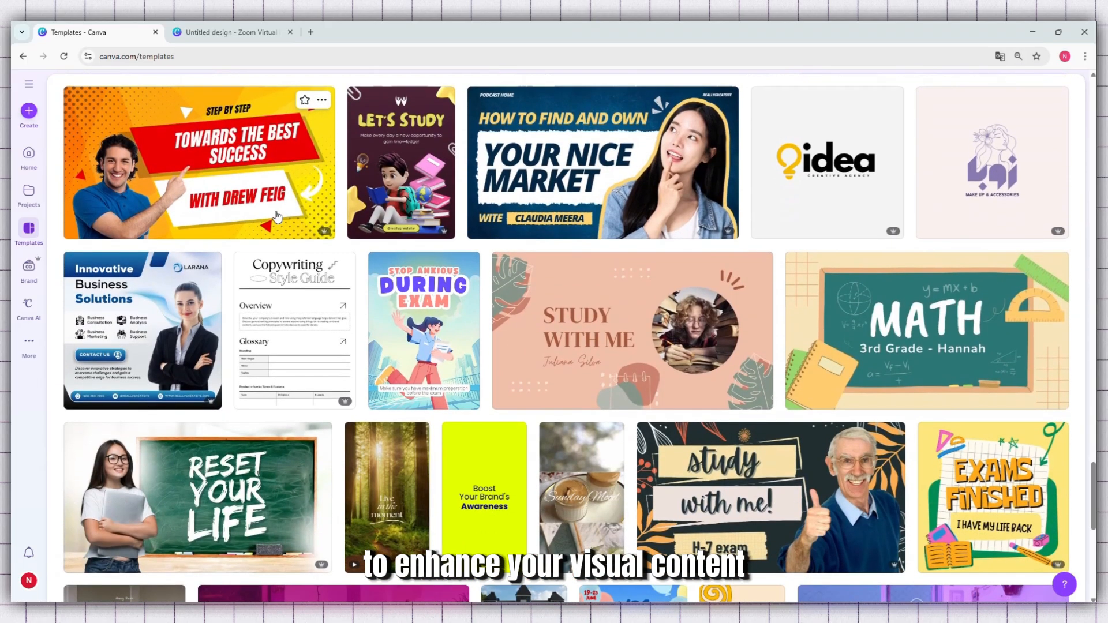
Step: Switch to the untitled Zoom Virtual Background design and select the ocean photo on its page
{"action": "left_click", "coordinate": [227, 33]}
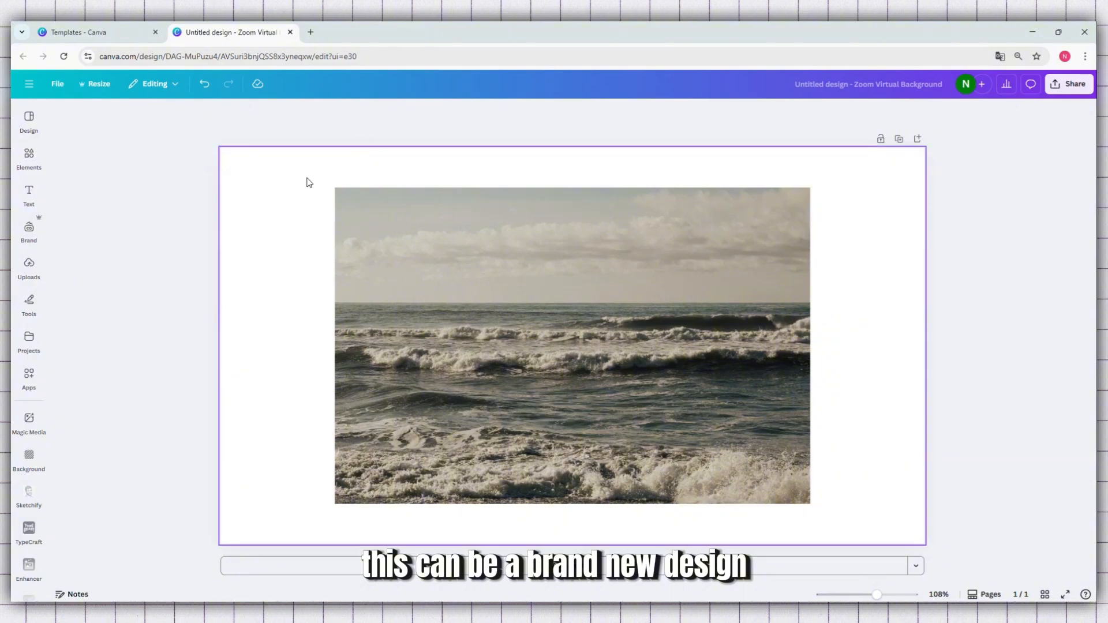
{"action": "left_click", "coordinate": [289, 193]}
{"action": "left_click", "coordinate": [301, 118]}
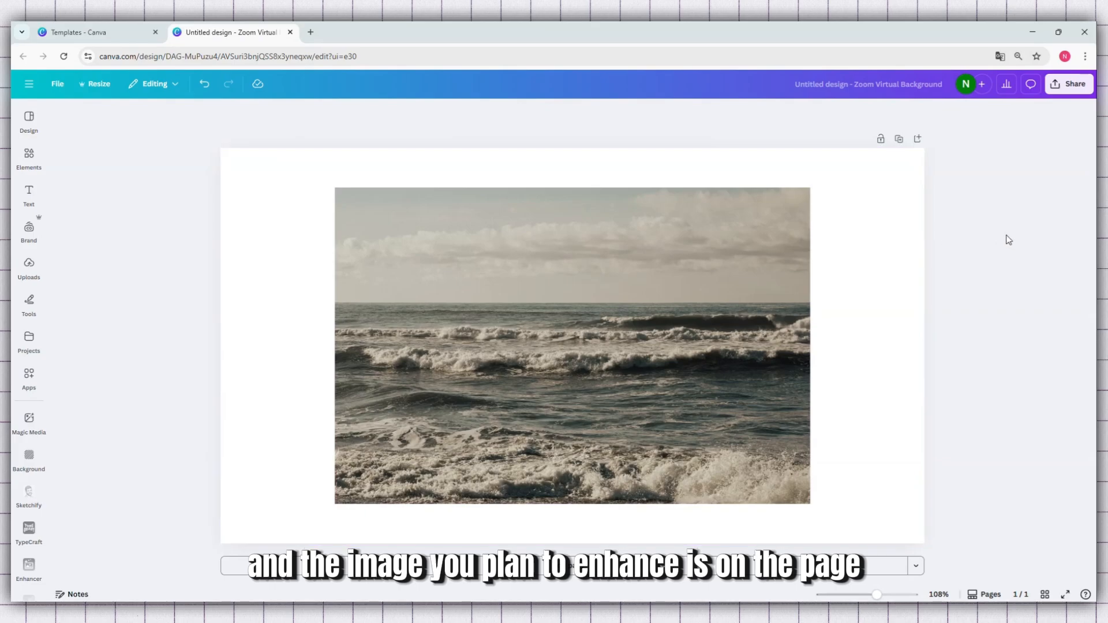
{"action": "left_click", "coordinate": [581, 287]}
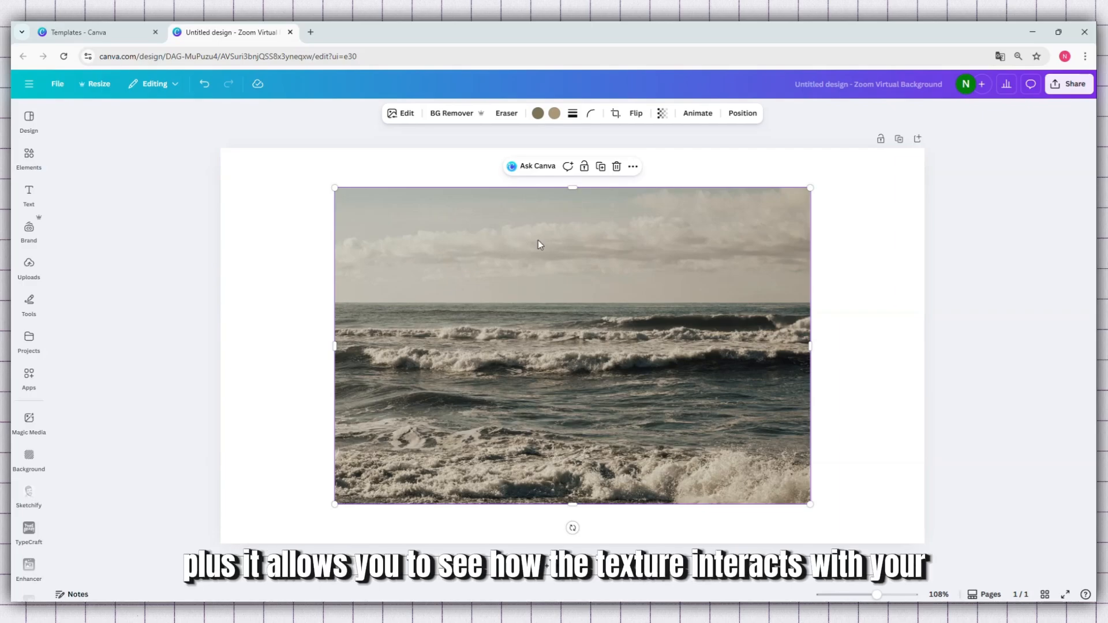
{"action": "left_click", "coordinate": [315, 273]}
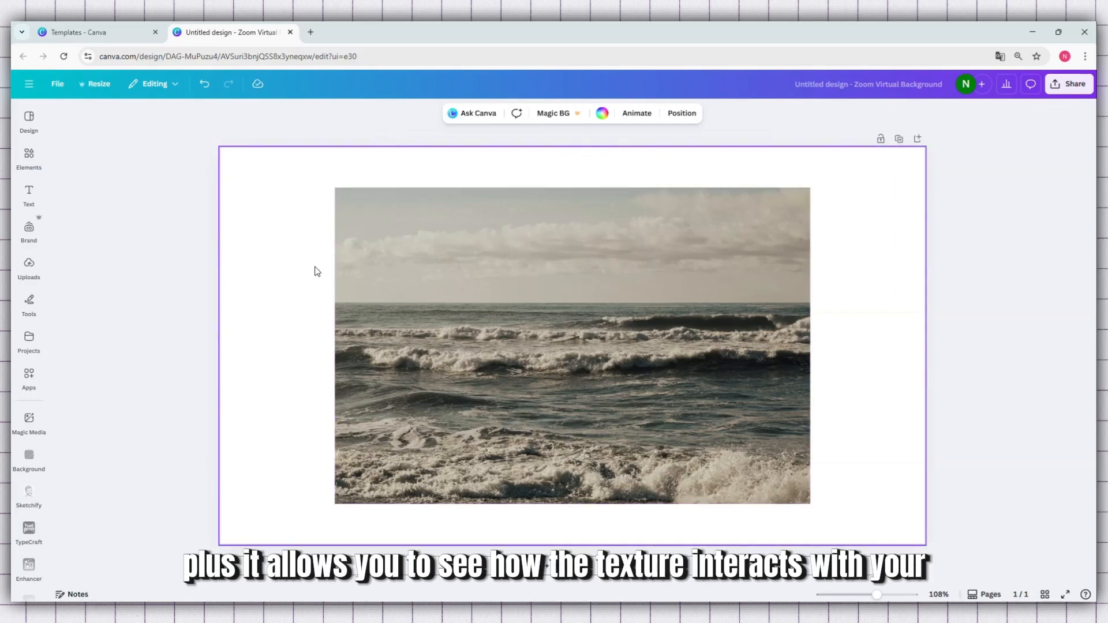
{"action": "left_click", "coordinate": [616, 261]}
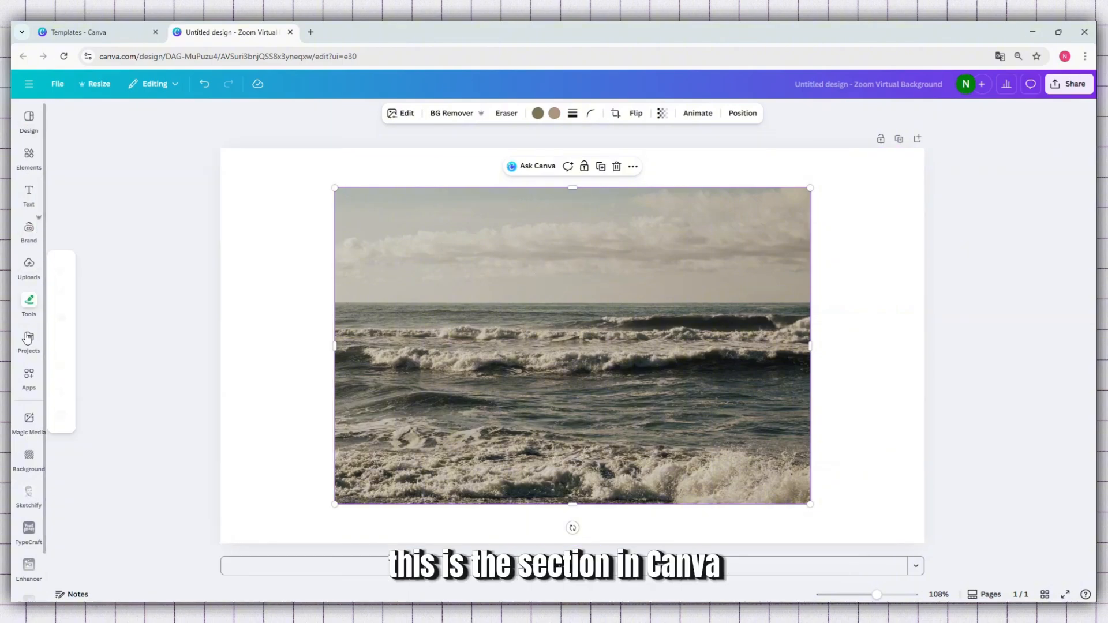
Step: Search the Canva apps for "texture" and open the Texture app for the selected photo
{"action": "left_click", "coordinate": [27, 378]}
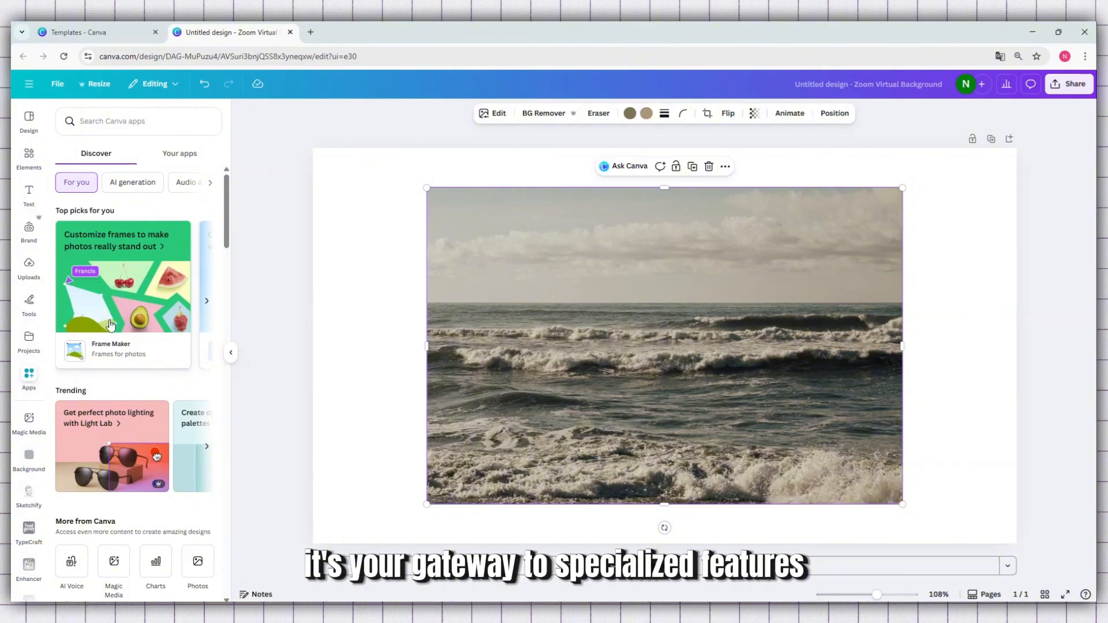
{"action": "scroll", "coordinate": [108, 384], "scroll_direction": "down", "scroll_amount": 3}
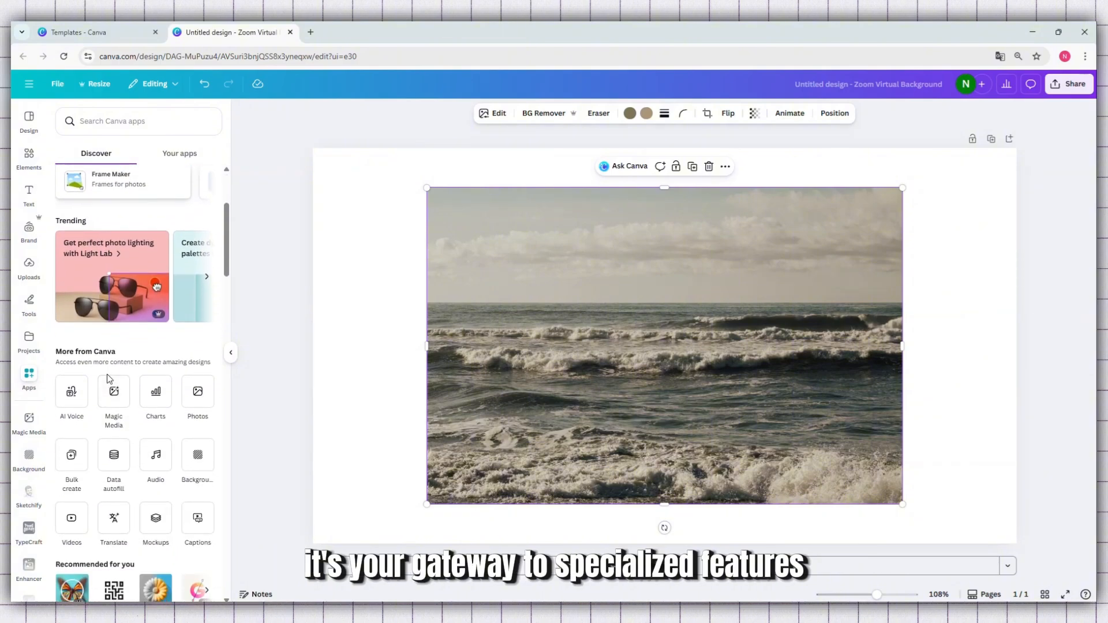
{"action": "scroll", "coordinate": [106, 371], "scroll_direction": "down", "scroll_amount": 3}
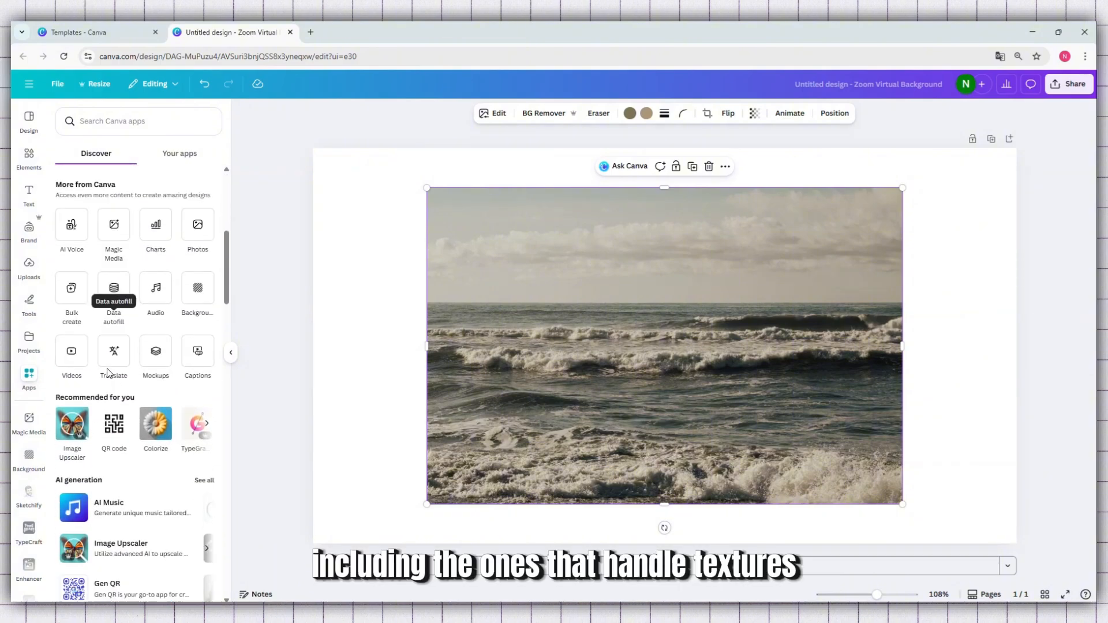
{"action": "scroll", "coordinate": [107, 372], "scroll_direction": "up", "scroll_amount": 2}
{"action": "scroll", "coordinate": [109, 373], "scroll_direction": "up", "scroll_amount": 4}
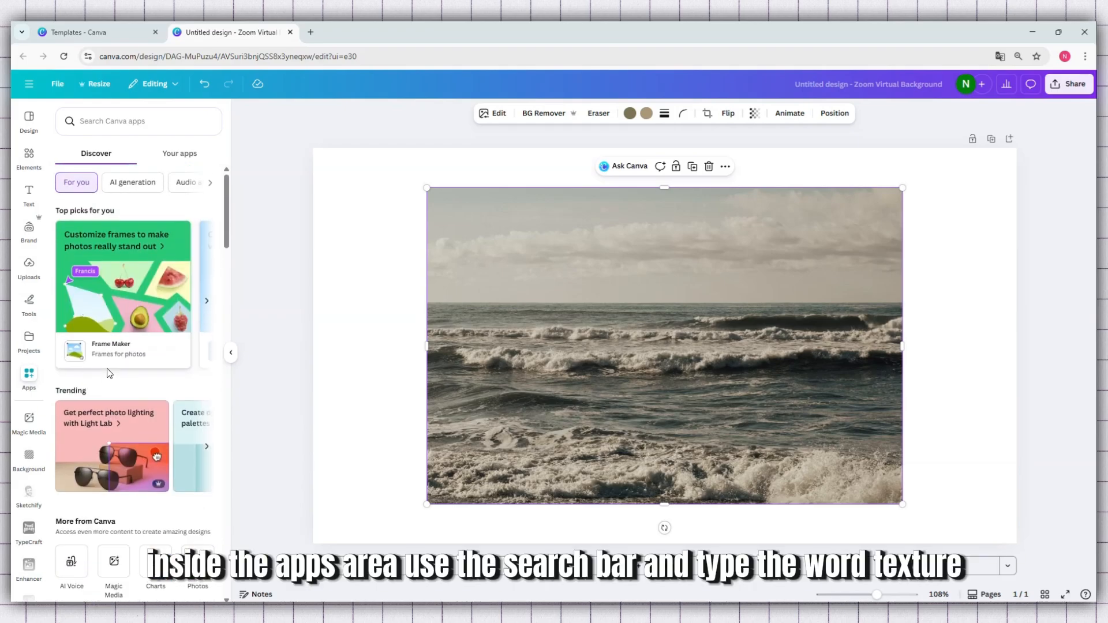
{"action": "left_click", "coordinate": [110, 121]}
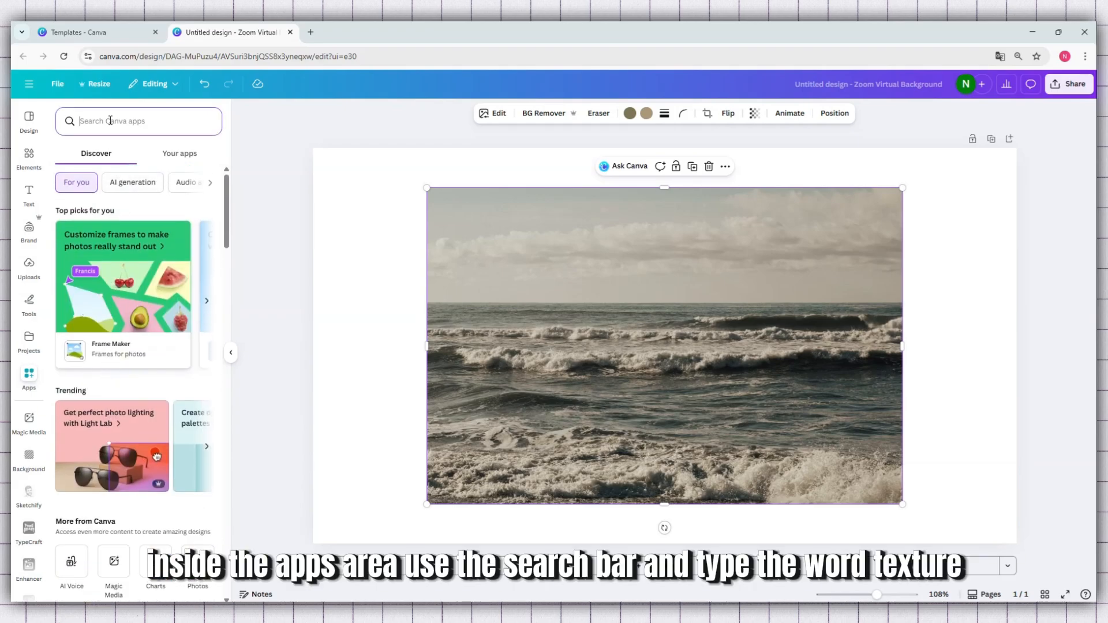
{"action": "type", "text": "tex"}
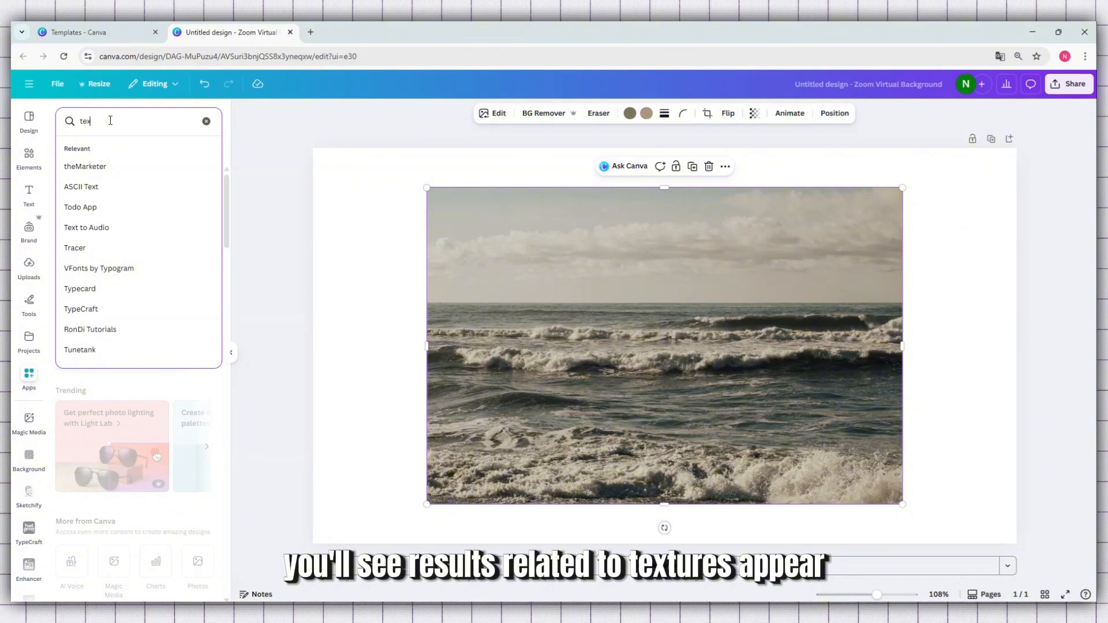
{"action": "type", "text": "t"}
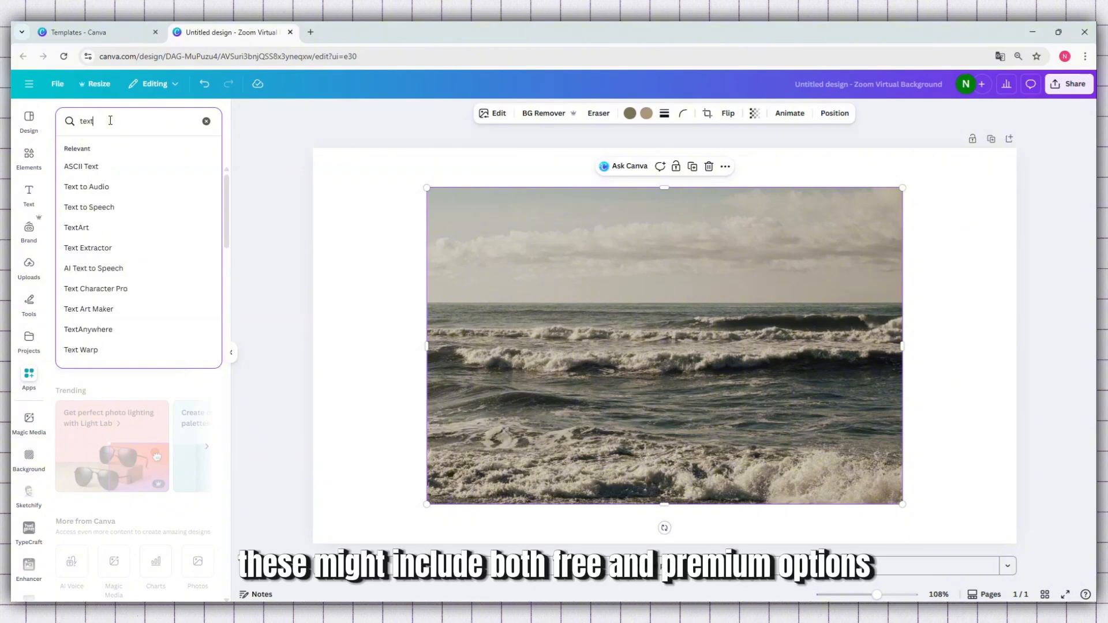
{"action": "type", "text": "ure"}
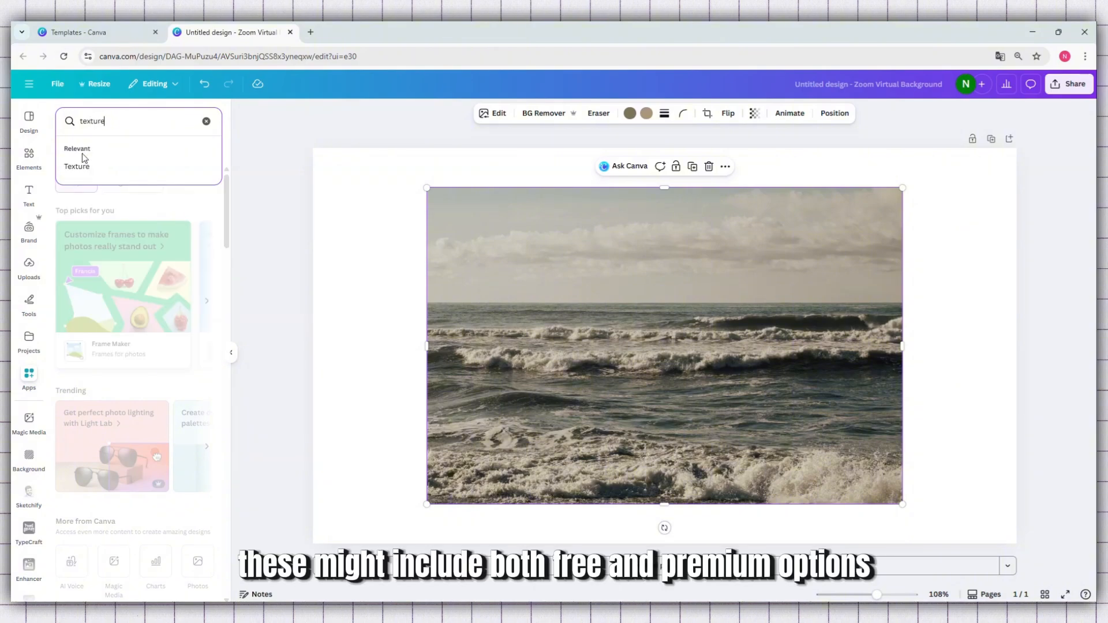
{"action": "left_click", "coordinate": [87, 167]}
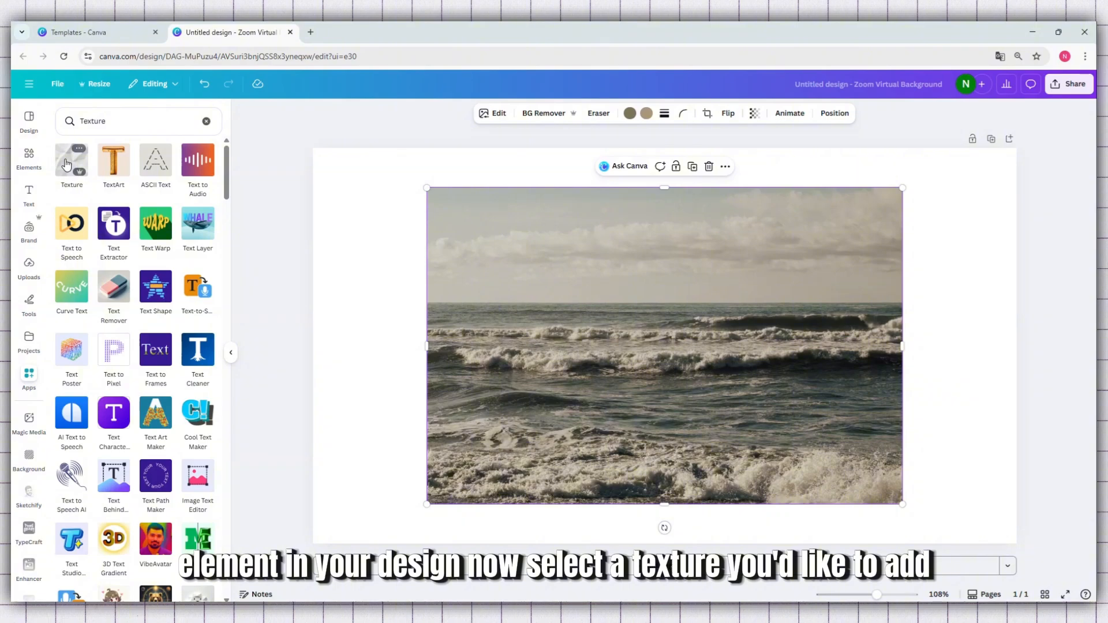
{"action": "left_click", "coordinate": [70, 167]}
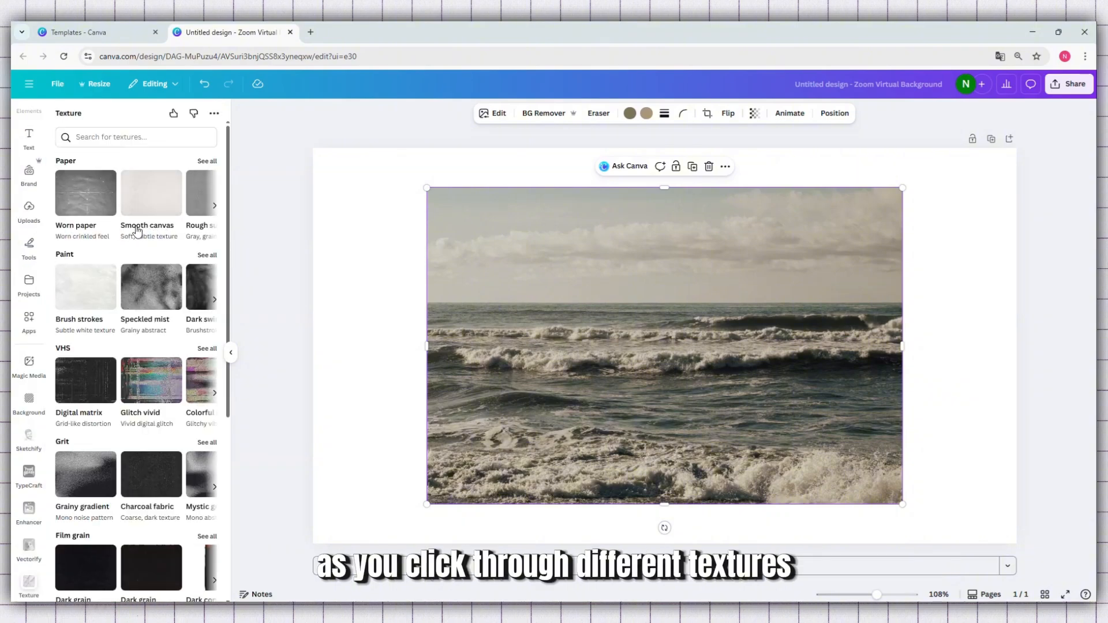
Step: Try the Brush strokes paint texture on the ocean photo and return to the texture list without saving
{"action": "scroll", "coordinate": [146, 233], "scroll_direction": "down", "scroll_amount": 1}
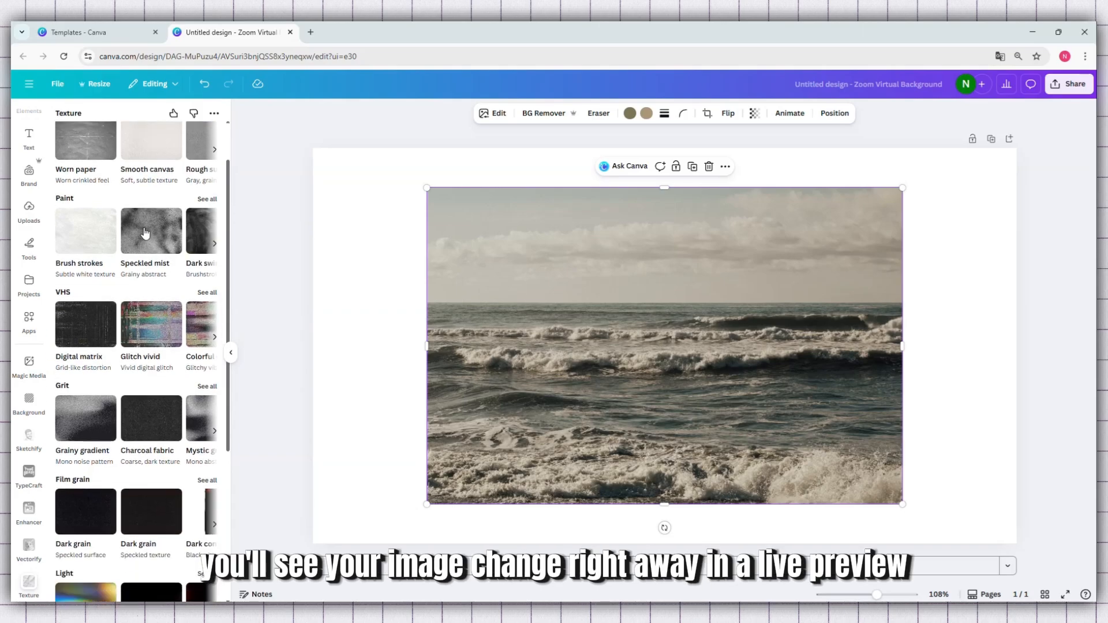
{"action": "left_click", "coordinate": [81, 231]}
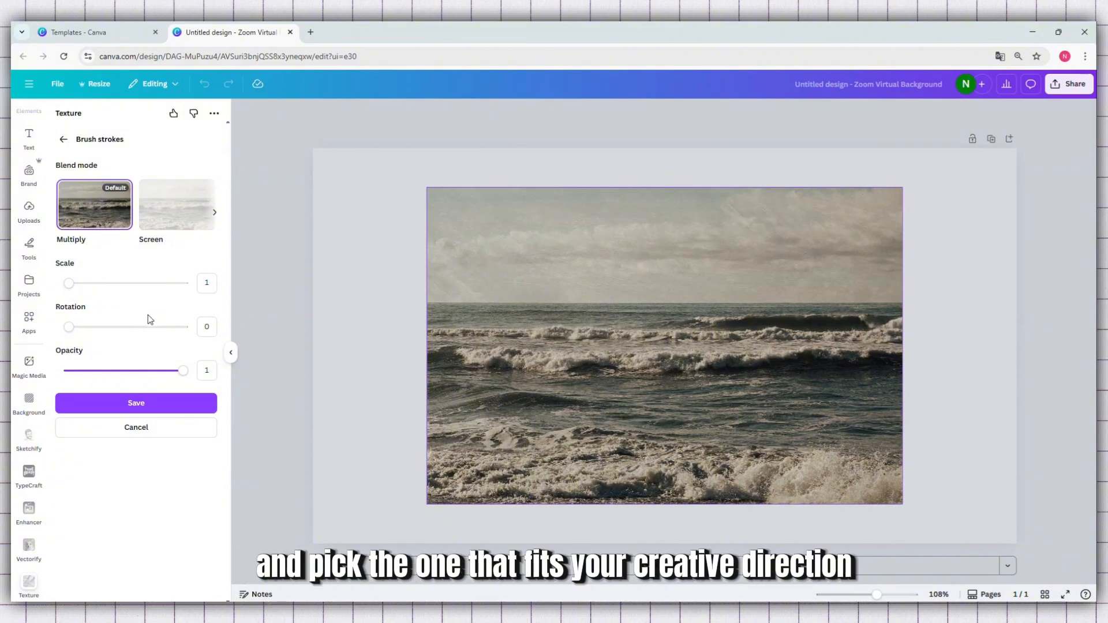
{"action": "mouse_move", "coordinate": [69, 283]}
{"action": "left_mouse_down"}
{"action": "mouse_move", "coordinate": [153, 290]}
{"action": "mouse_move", "coordinate": [66, 302]}
{"action": "left_mouse_up"}
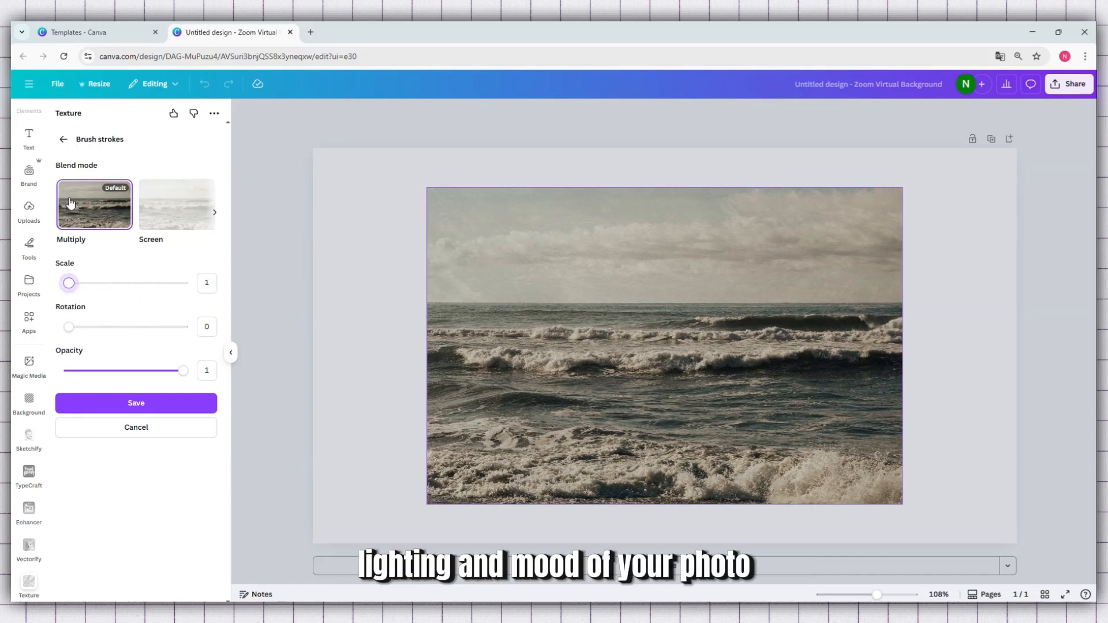
{"action": "left_click", "coordinate": [64, 142]}
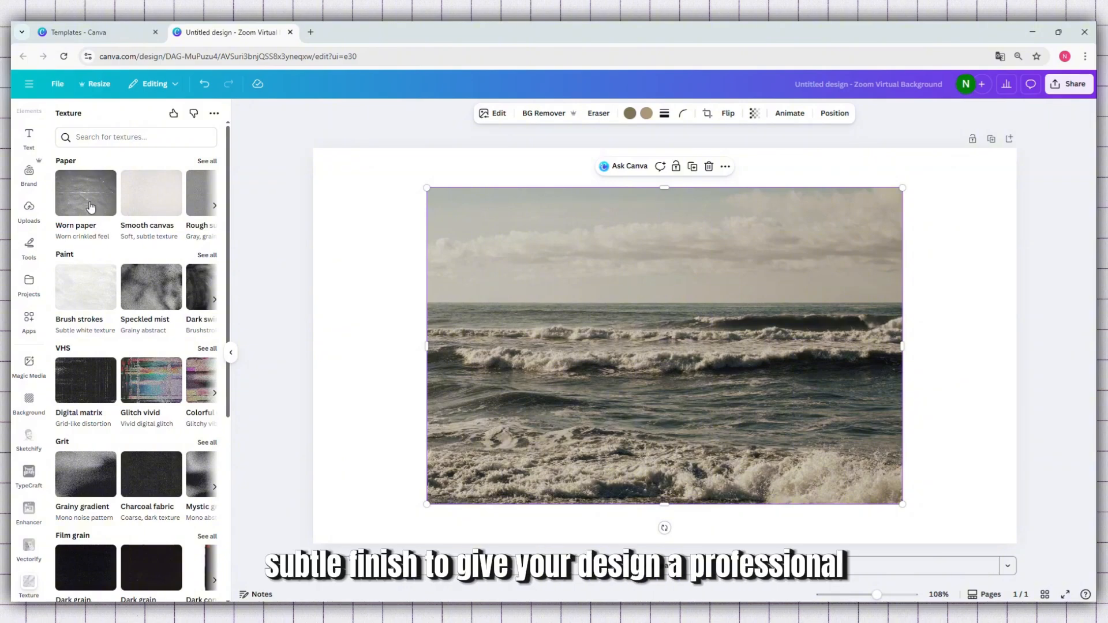
Step: Try the Worn paper texture on the ocean photo, testing its scale and rotation, and return to the texture list without saving
{"action": "left_click", "coordinate": [91, 206]}
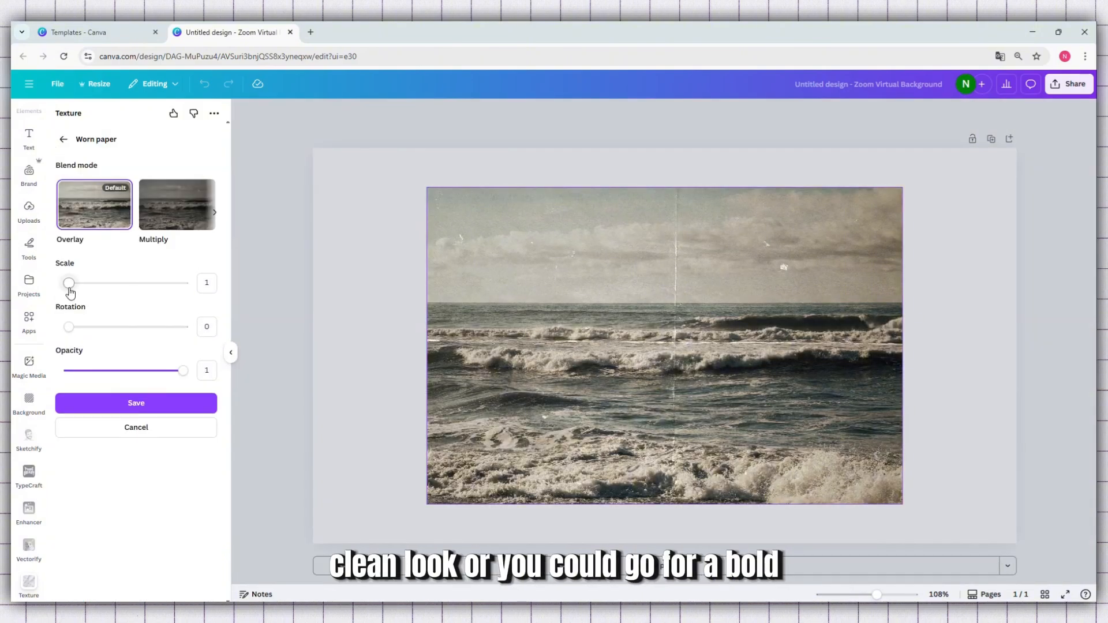
{"action": "mouse_move", "coordinate": [69, 288]}
{"action": "left_mouse_down"}
{"action": "mouse_move", "coordinate": [101, 289]}
{"action": "mouse_move", "coordinate": [67, 288]}
{"action": "left_mouse_up"}
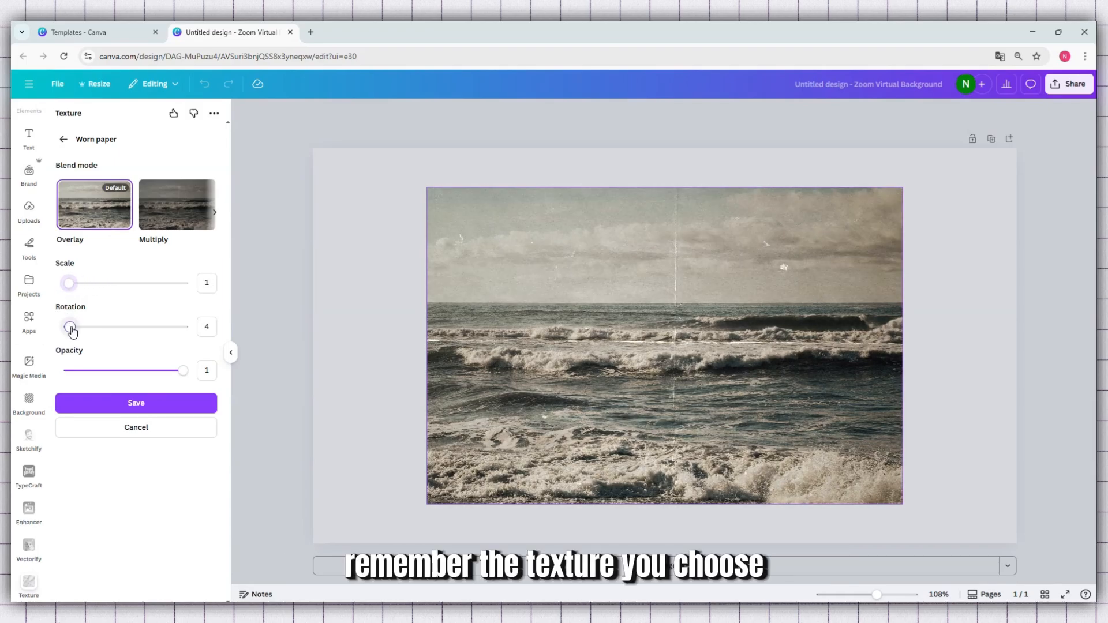
{"action": "mouse_move", "coordinate": [69, 328]}
{"action": "left_mouse_down"}
{"action": "mouse_move", "coordinate": [96, 333]}
{"action": "mouse_move", "coordinate": [58, 335]}
{"action": "left_mouse_up"}
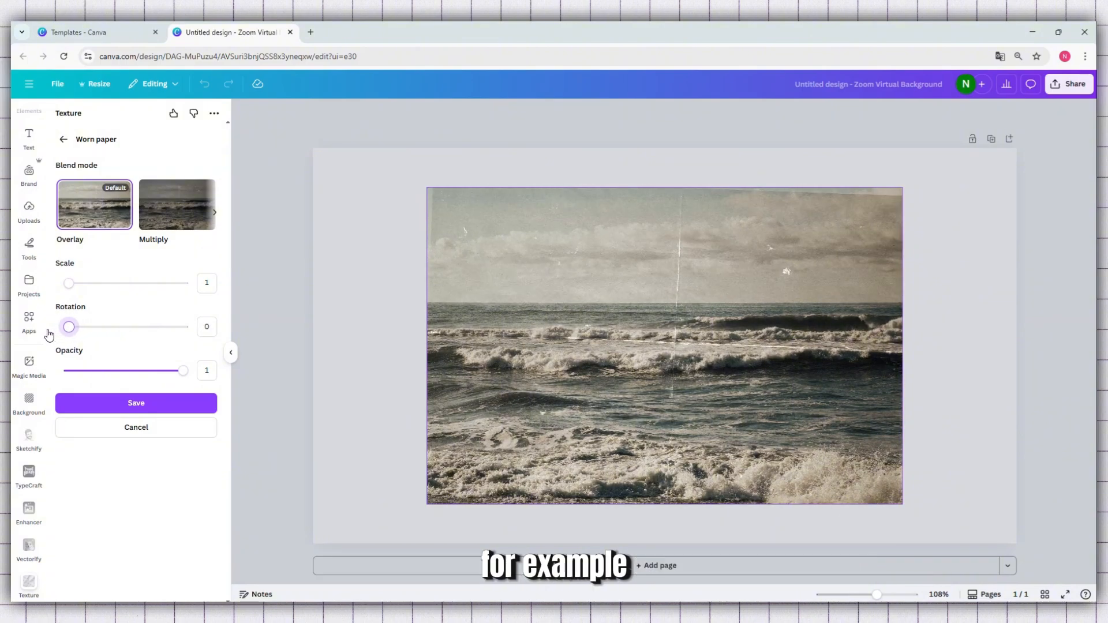
{"action": "left_click", "coordinate": [65, 141]}
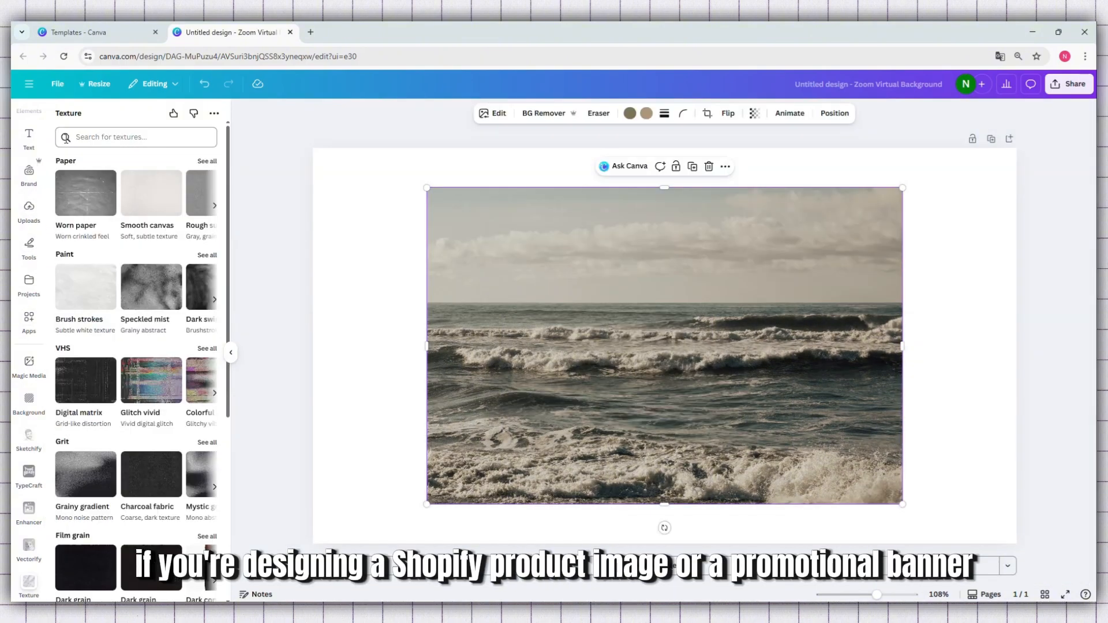
Step: Preview the Linen fabric texture on the ocean photo with the Multiply blend mode and a scale of 1
{"action": "scroll", "coordinate": [122, 295], "scroll_direction": "down", "scroll_amount": 2}
{"action": "scroll", "coordinate": [122, 295], "scroll_direction": "down", "scroll_amount": 3}
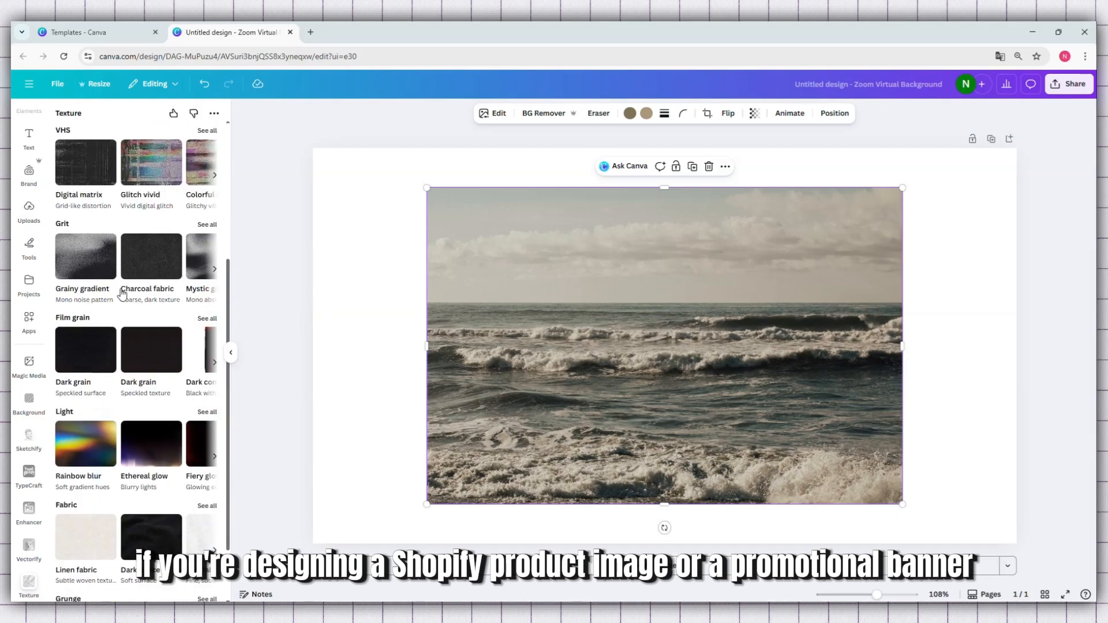
{"action": "scroll", "coordinate": [122, 295], "scroll_direction": "up", "scroll_amount": 1}
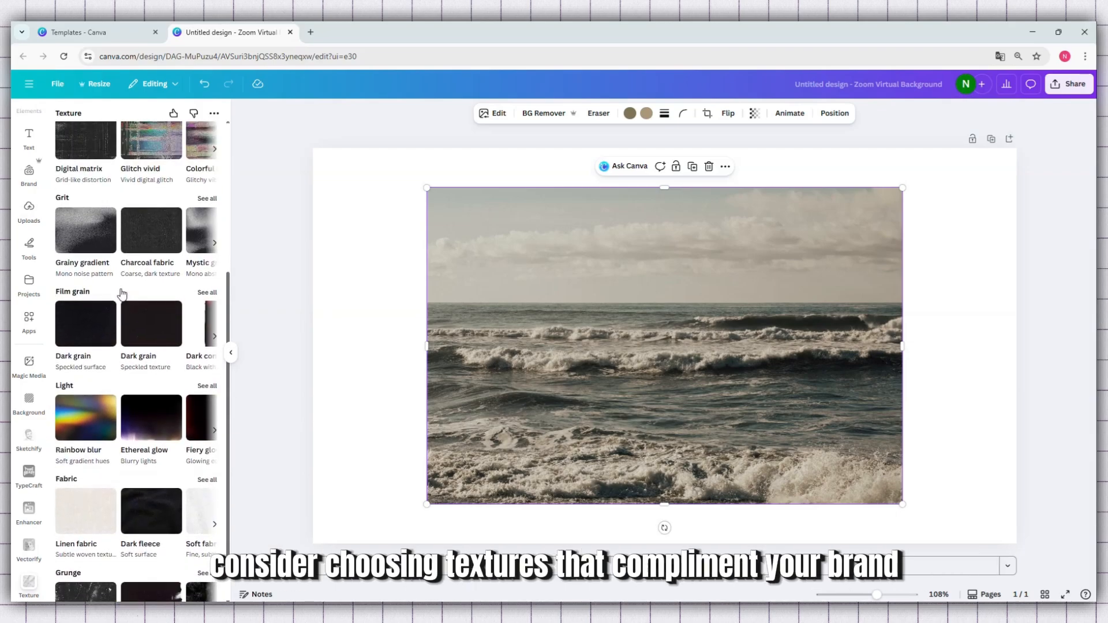
{"action": "left_click", "coordinate": [75, 509]}
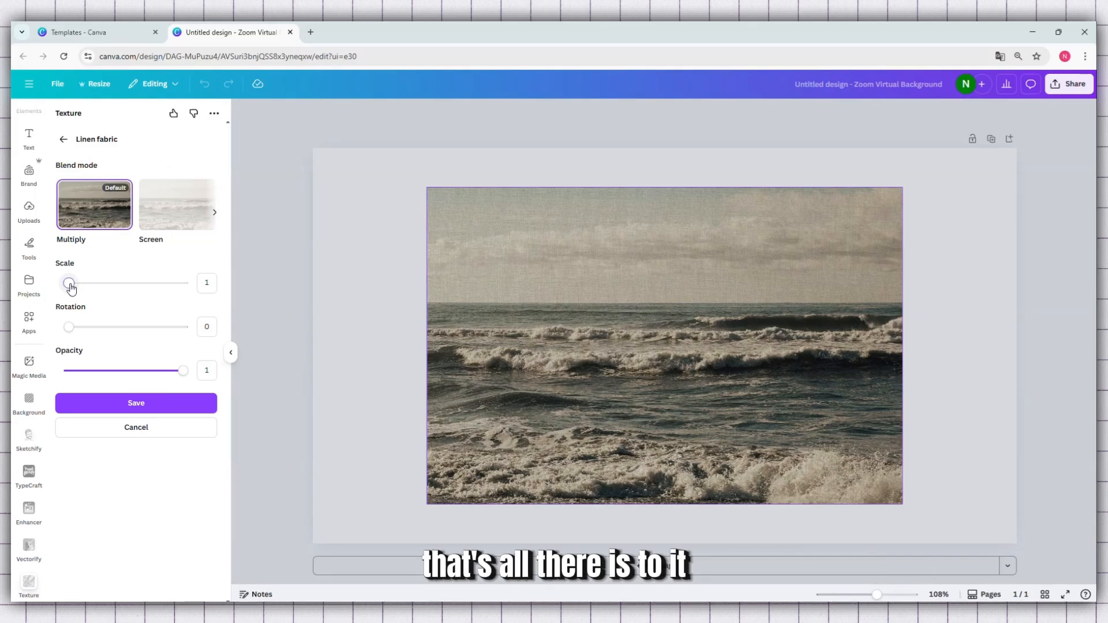
{"action": "mouse_move", "coordinate": [70, 286]}
{"action": "left_mouse_down"}
{"action": "mouse_move", "coordinate": [144, 286]}
{"action": "mouse_move", "coordinate": [82, 286]}
{"action": "mouse_move", "coordinate": [55, 299]}
{"action": "left_mouse_up"}
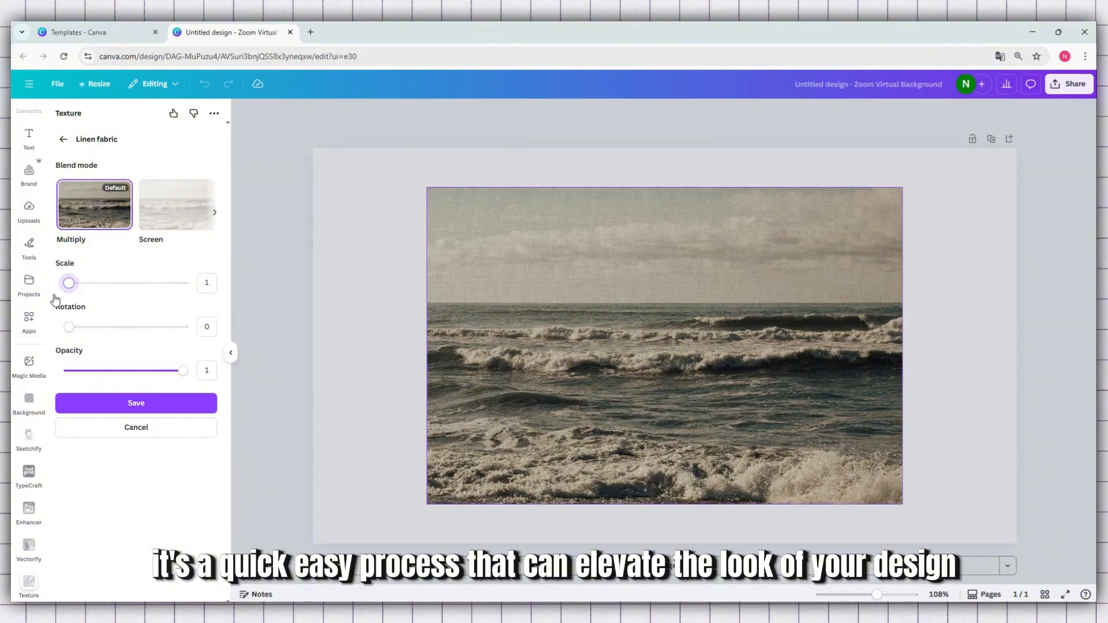
Step: Discard the Linen fabric preview, try the Grainy gradient texture with the Overlay blend mode and an opacity of 0.5, and cancel it
{"action": "left_click", "coordinate": [63, 140]}
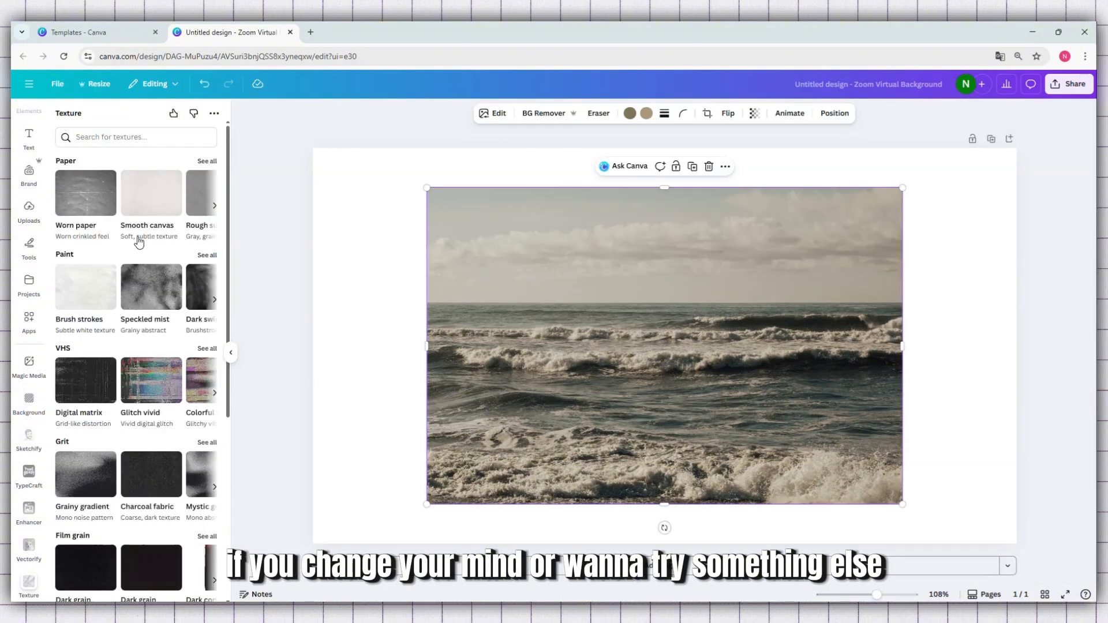
{"action": "scroll", "coordinate": [139, 243], "scroll_direction": "down", "scroll_amount": 4}
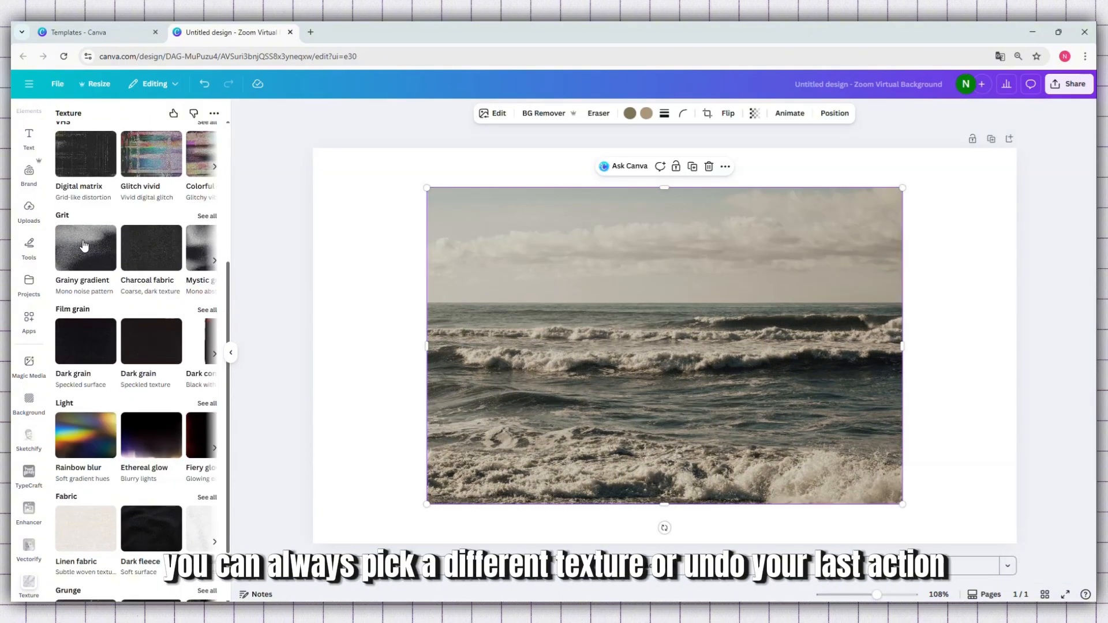
{"action": "left_click", "coordinate": [84, 245]}
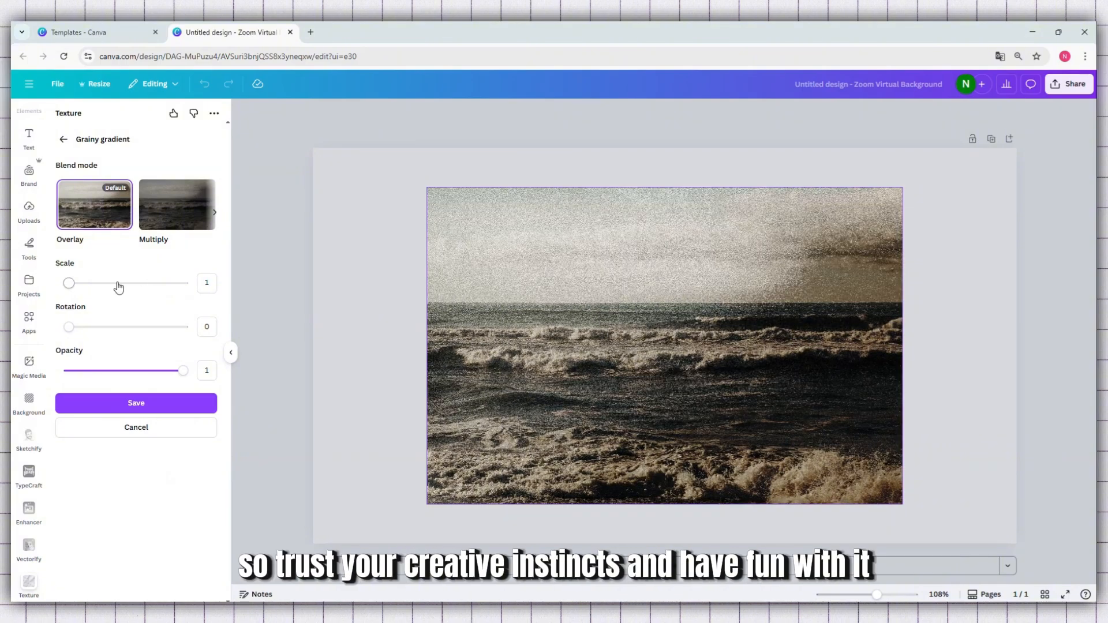
{"action": "left_click", "coordinate": [155, 223]}
{"action": "left_click", "coordinate": [101, 234]}
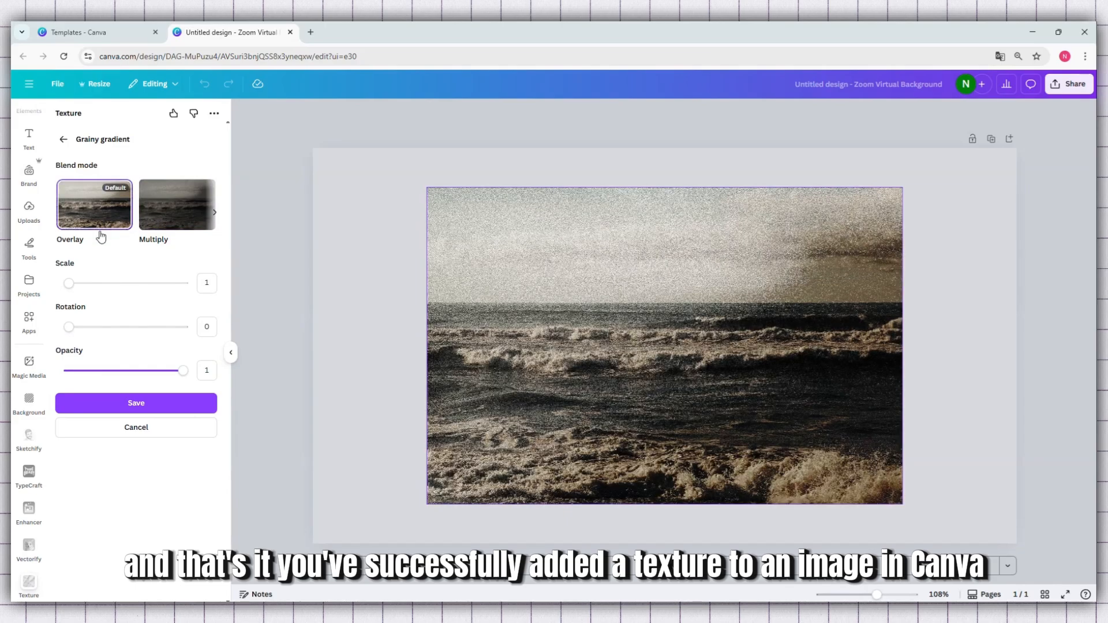
{"action": "left_click_drag", "start_coordinate": [189, 379], "coordinate": [128, 383]}
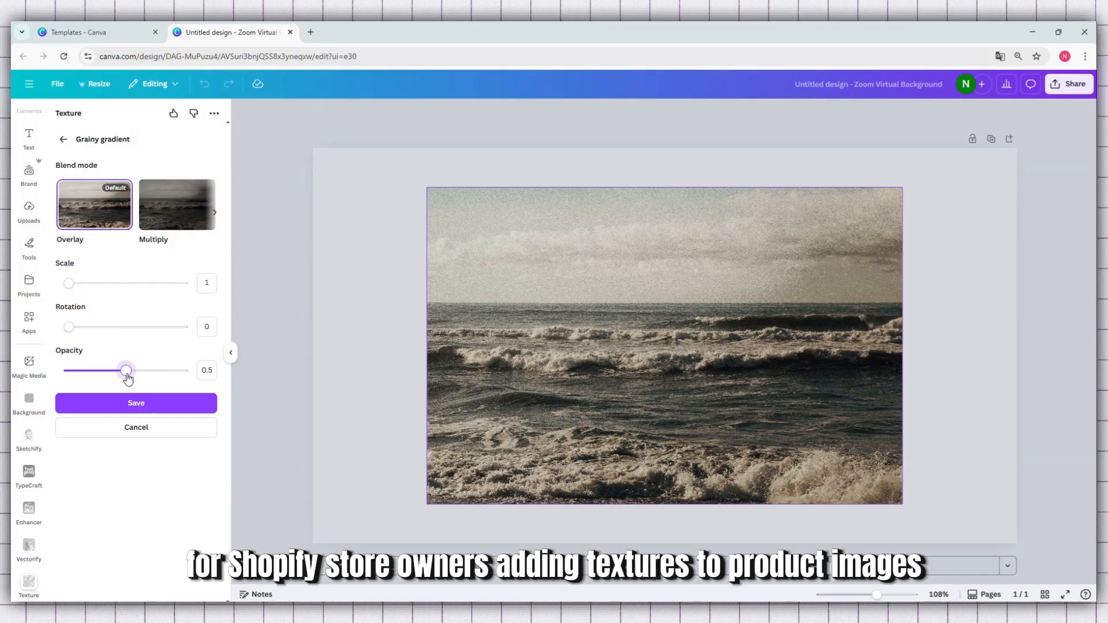
{"action": "left_click", "coordinate": [132, 428]}
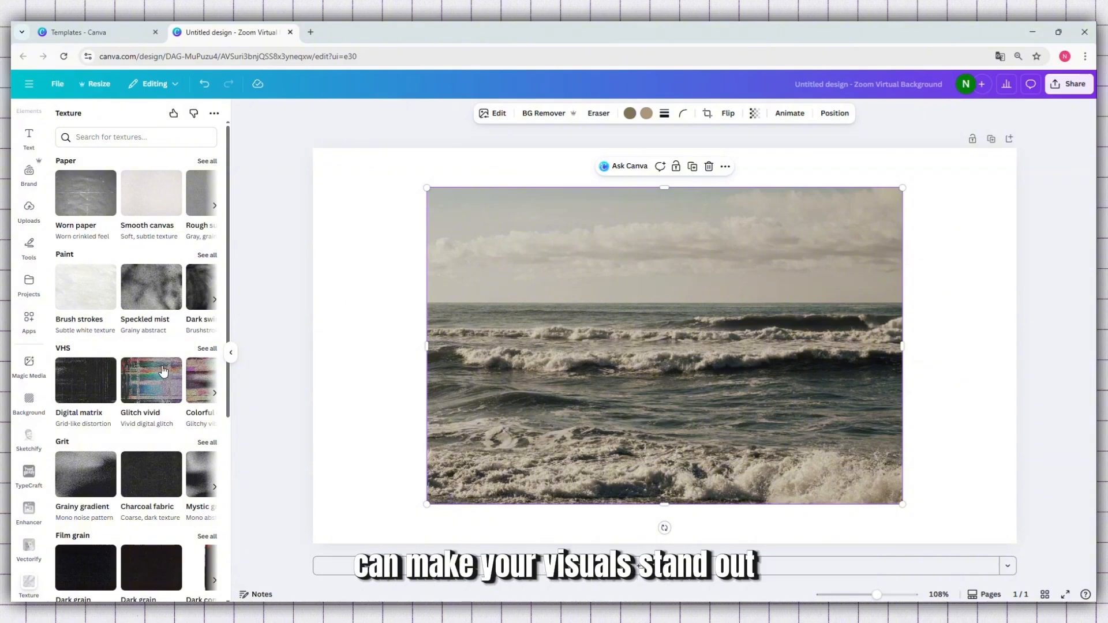
Step: Preview the soft texture beside Dark fleece in the Fabric category on the ocean photo
{"action": "scroll", "coordinate": [163, 371], "scroll_direction": "down", "scroll_amount": 5}
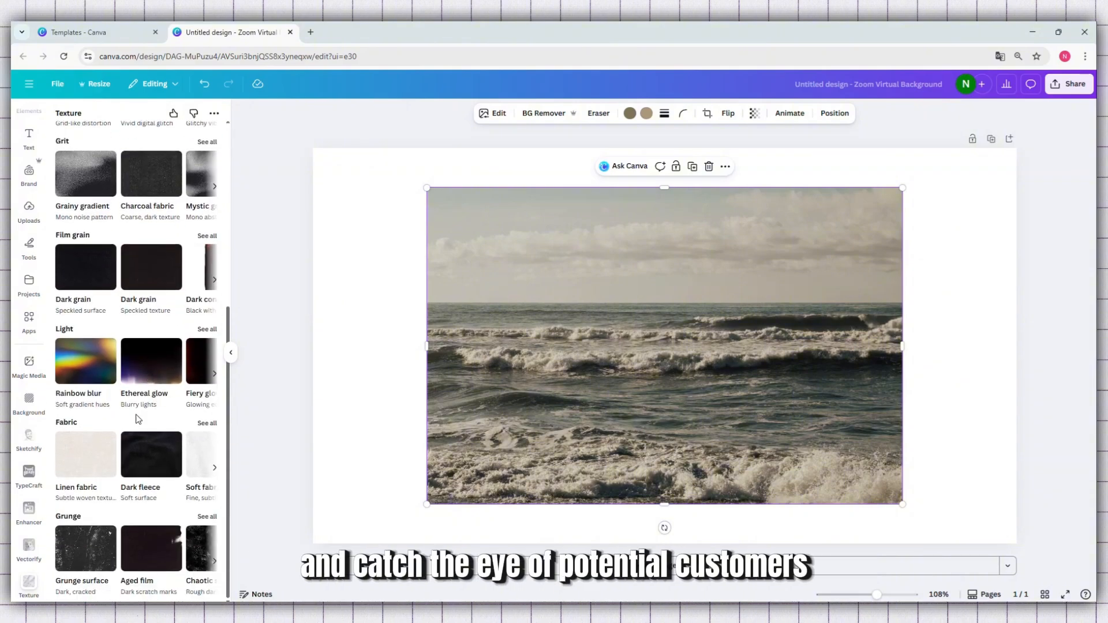
{"action": "left_click", "coordinate": [202, 451]}
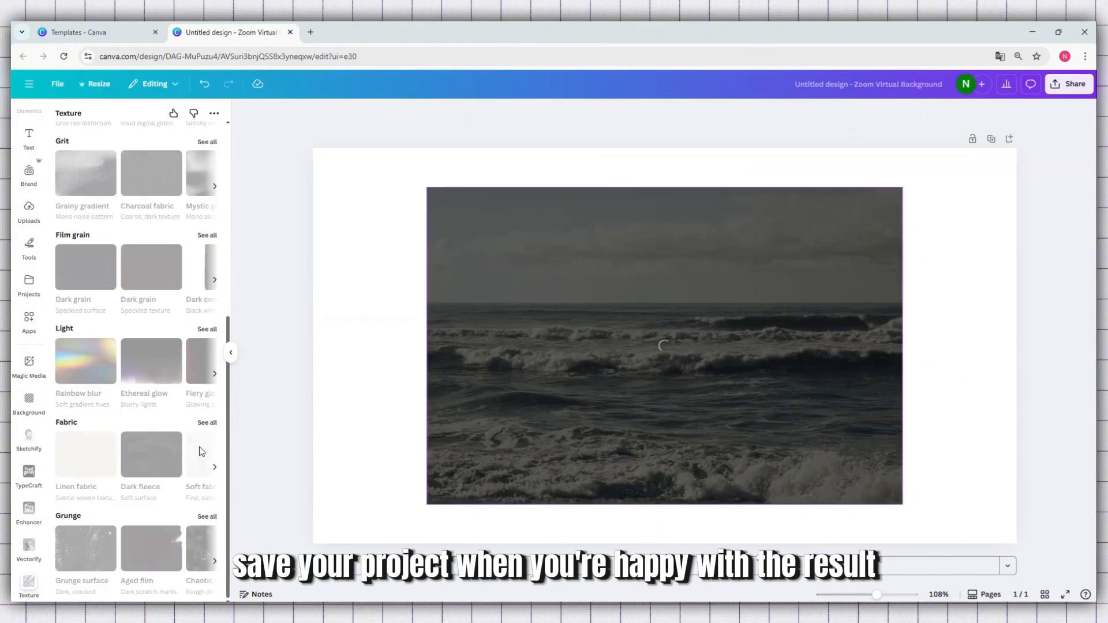